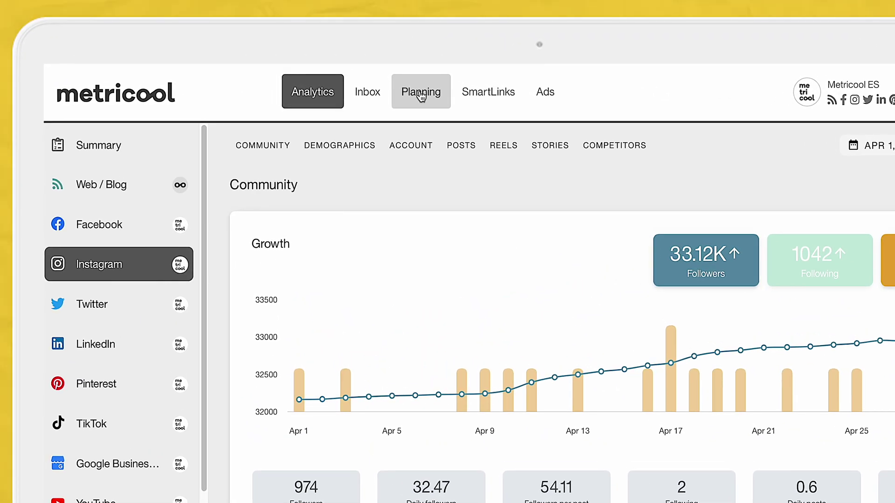
Switch to the Planning calendar showing the week of May 14–20, 2023.
click(421, 94)
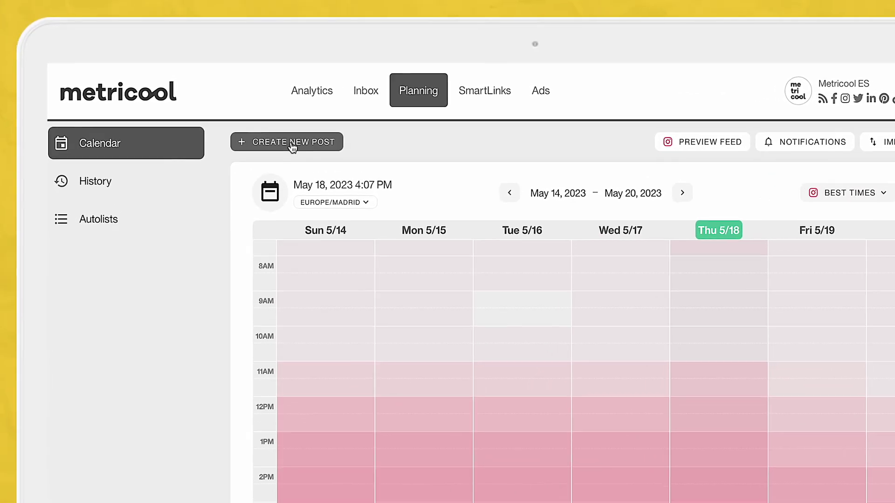
Start a new post for Instagram dated May 18, 2023 at 4:17 PM.
click(293, 147)
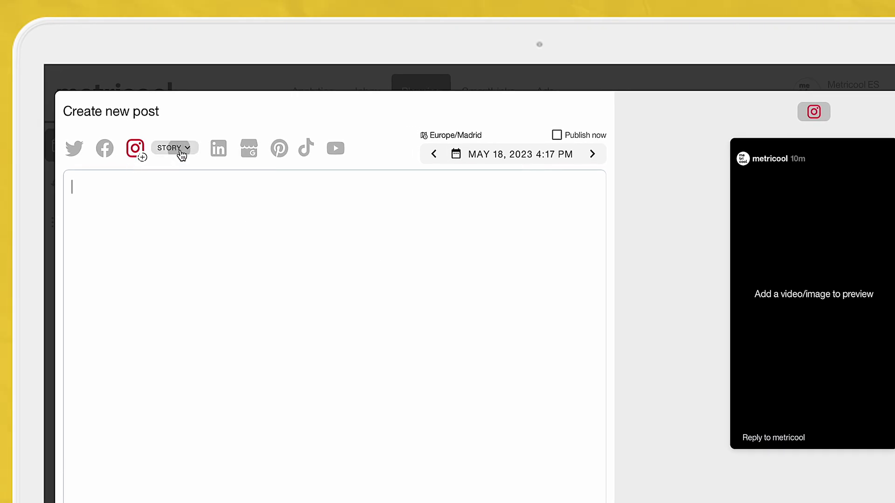
Make the post a Story, upload Metricool Story.JPG, and open it in the Image Editor.
click(206, 245)
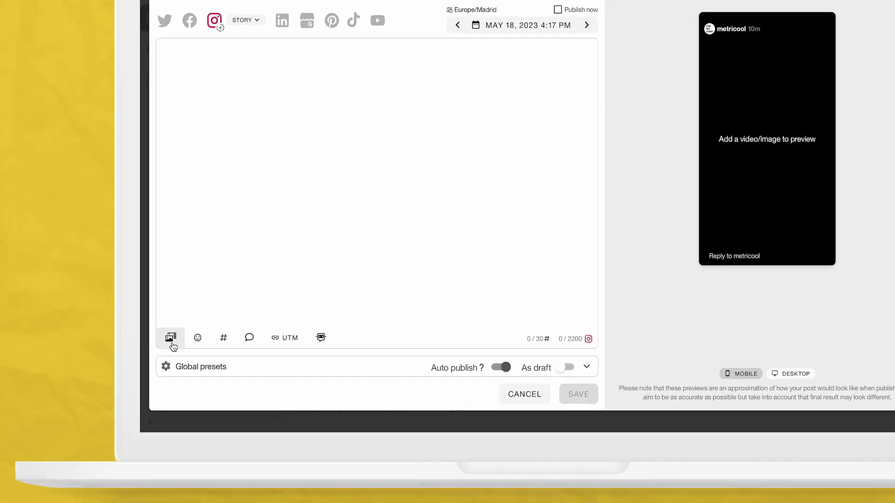
click(200, 317)
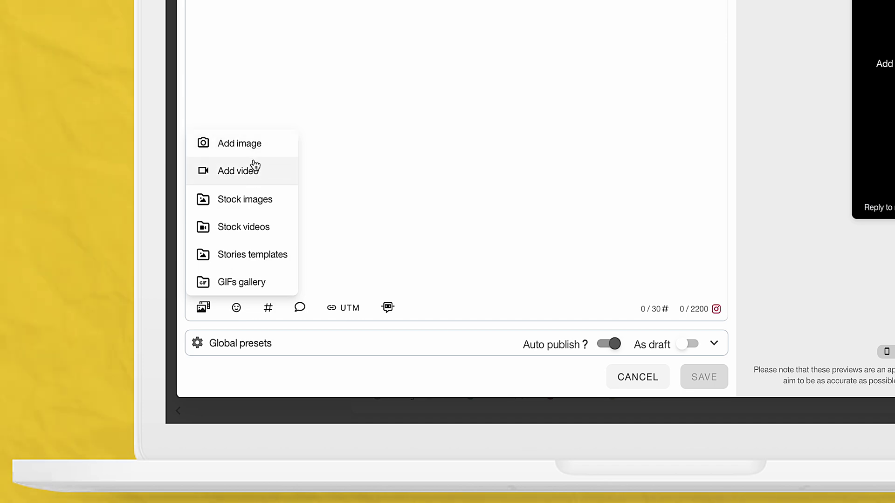
click(252, 145)
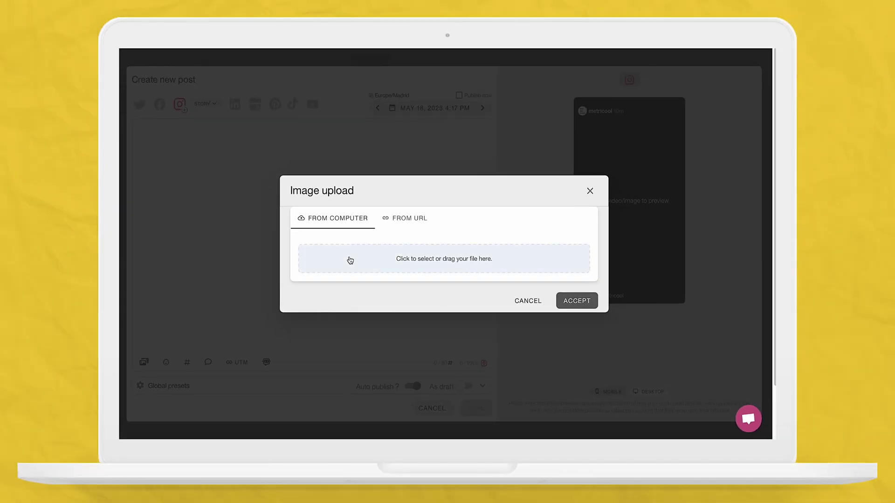
click(350, 260)
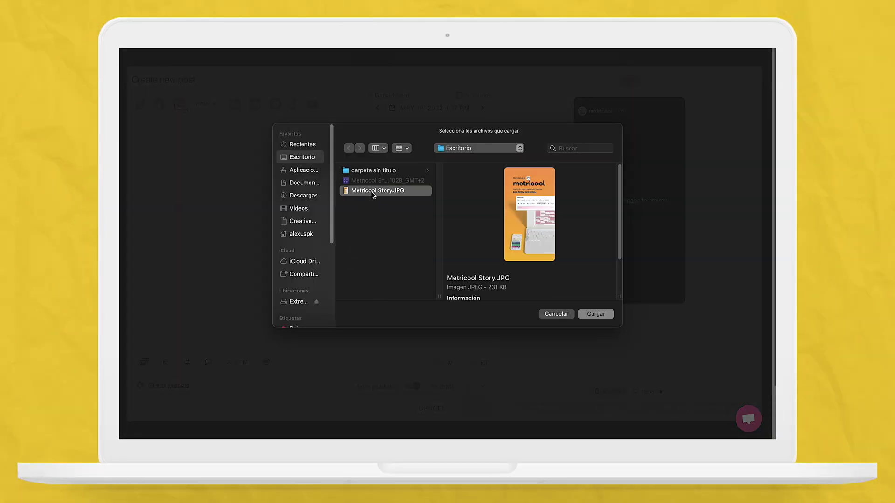
click(596, 314)
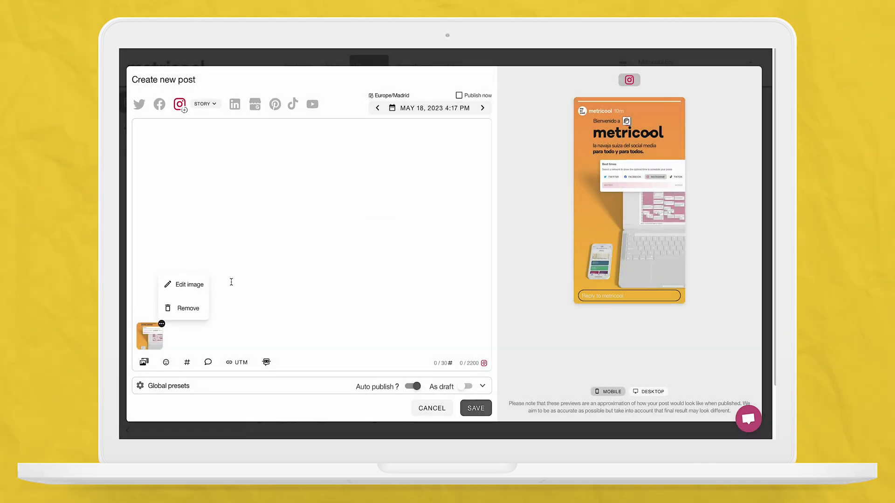
click(182, 284)
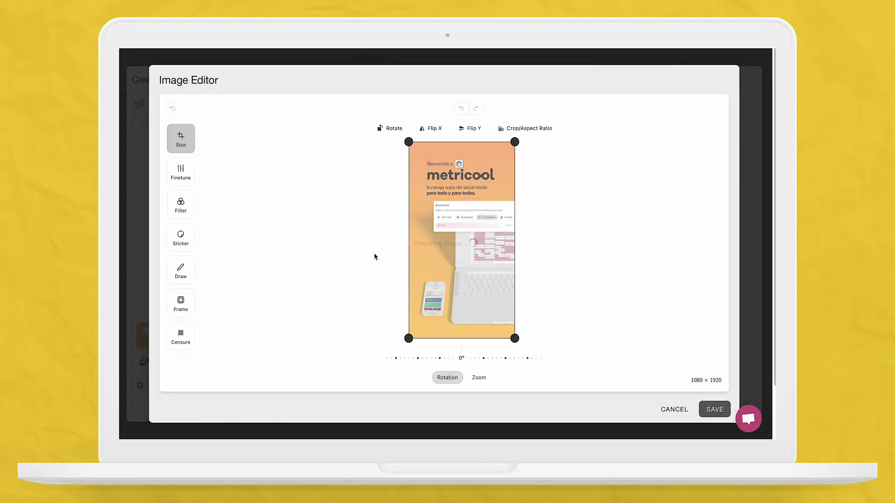
Try a 1080×1508 crop and the Noir filter on the image, then discard both edits.
drag(408, 142, 380, 121)
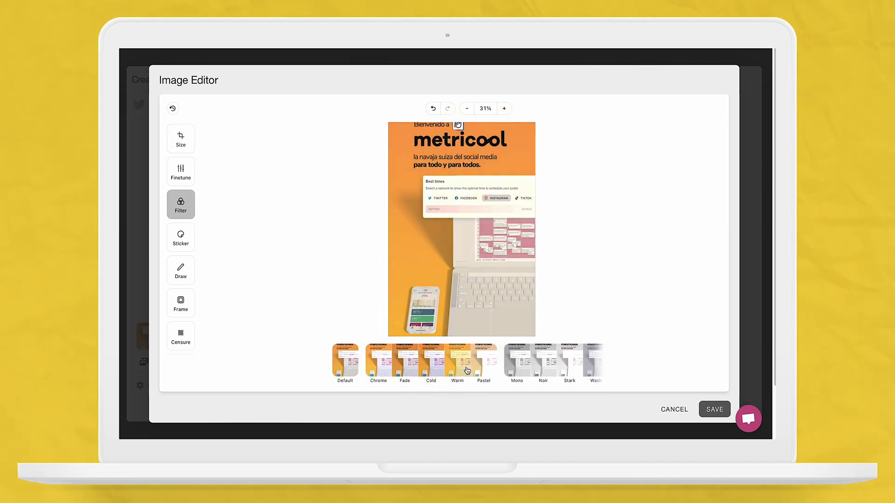
click(553, 368)
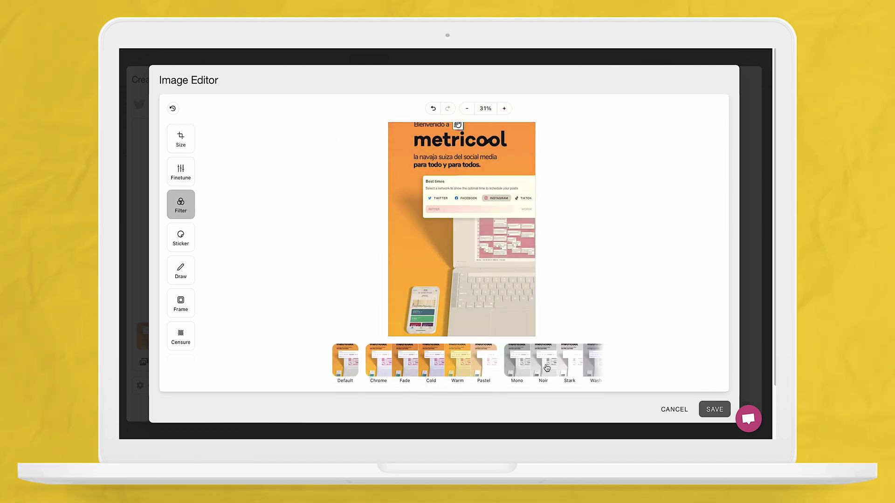
click(685, 410)
click(419, 264)
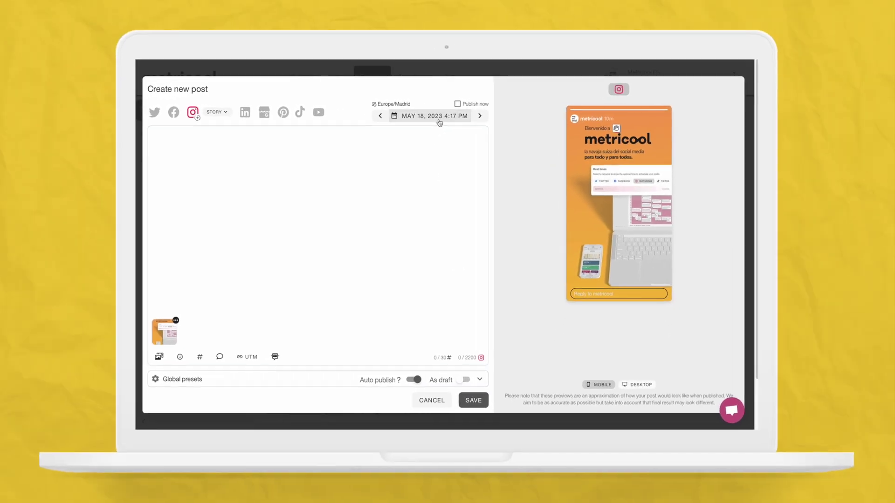
Schedule the image story for May 21 at 8 PM and save it.
click(316, 122)
click(387, 223)
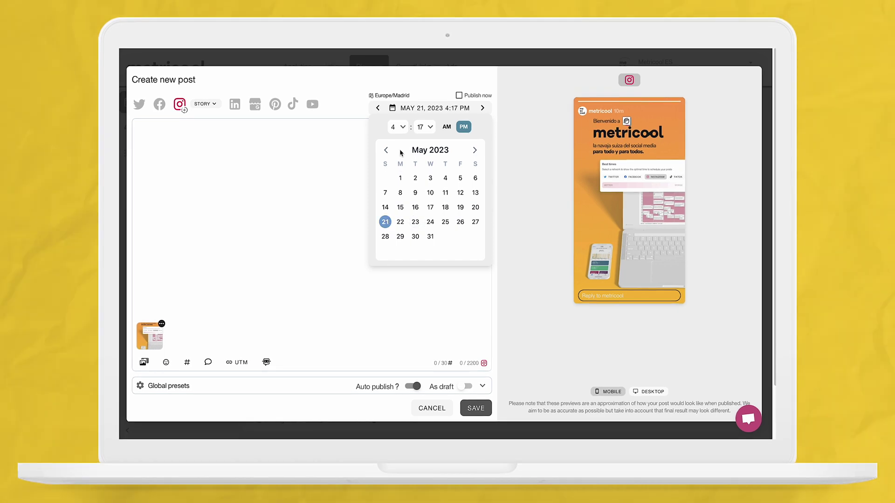
click(399, 131)
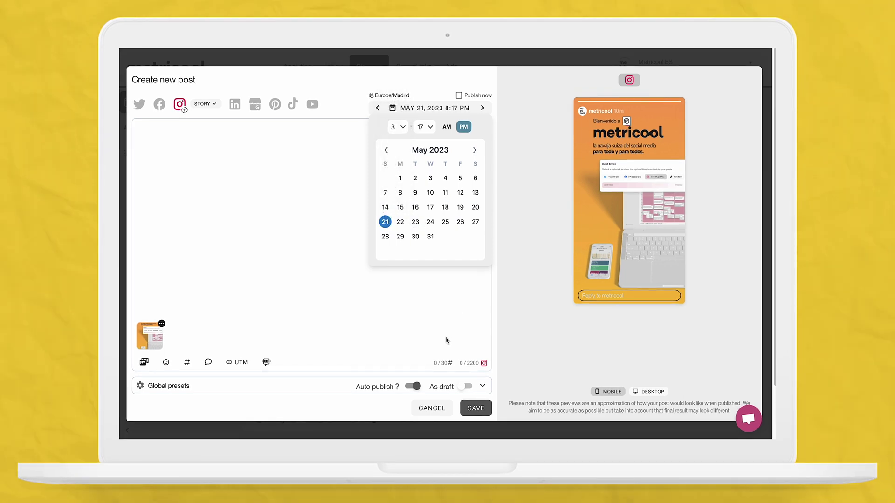
click(474, 409)
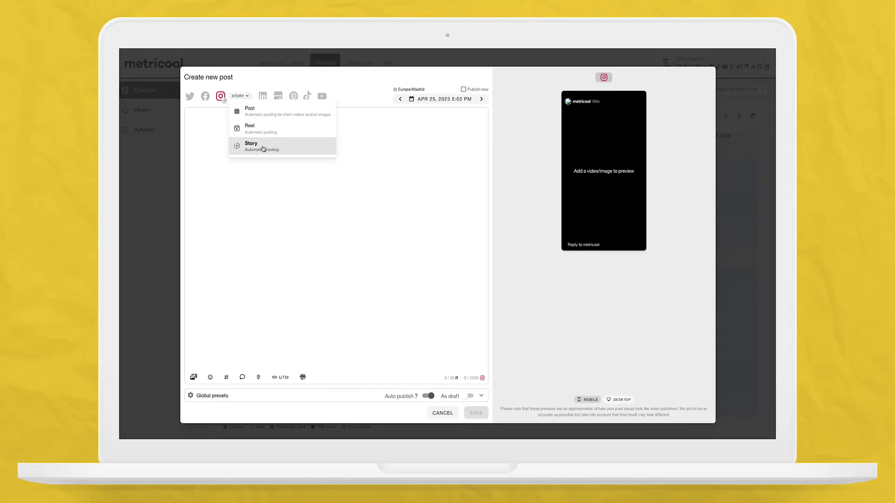
Make the new post a Story, attach the white dog Pexels photo found via 'dog', and open it for editing.
click(254, 149)
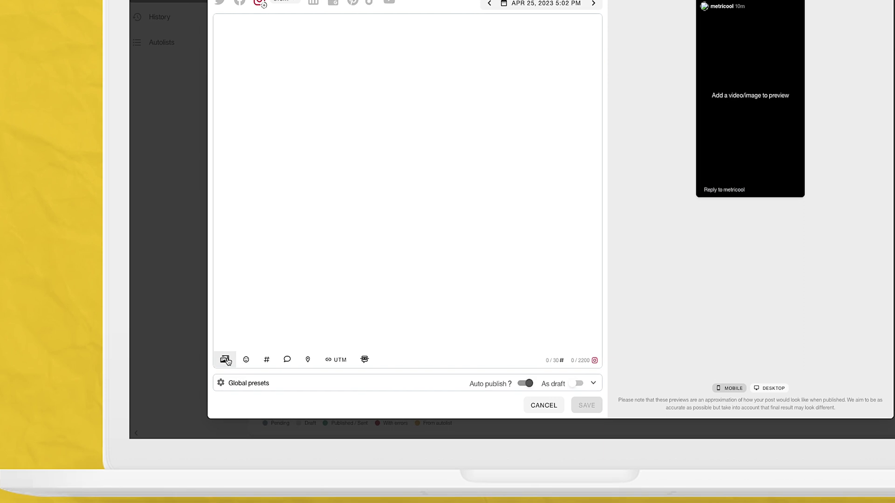
click(193, 377)
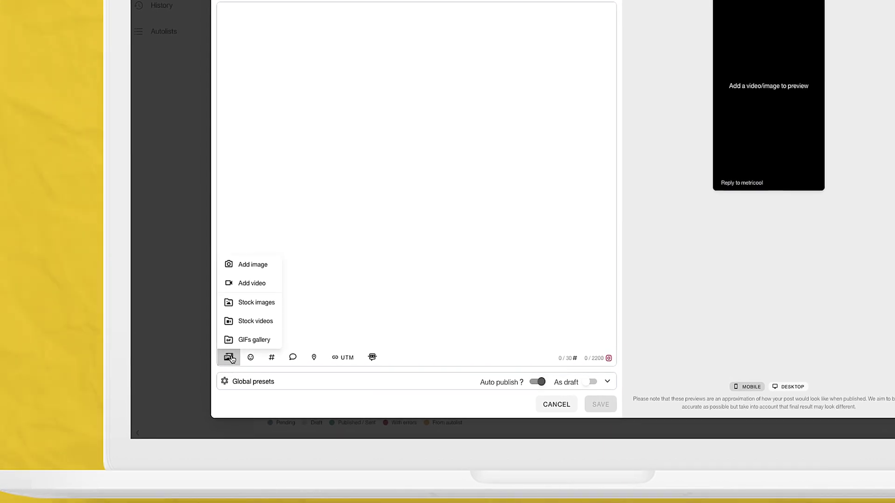
click(254, 302)
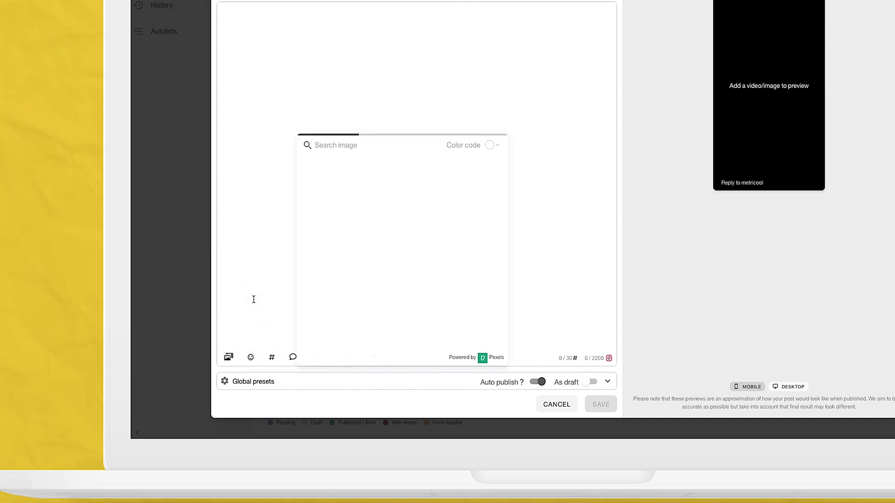
text(dog)
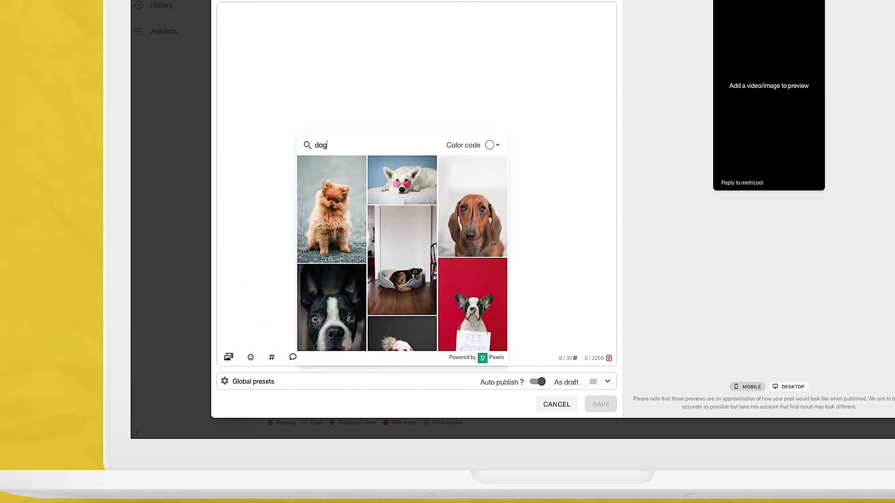
click(409, 180)
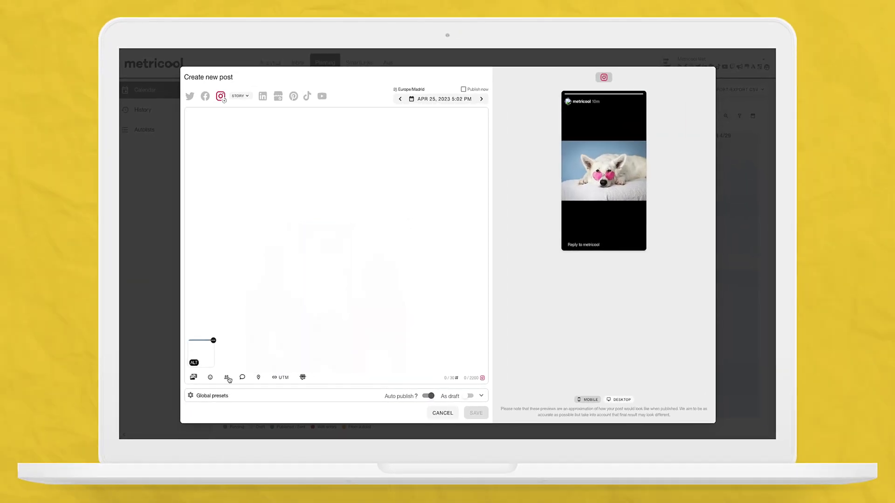
click(220, 333)
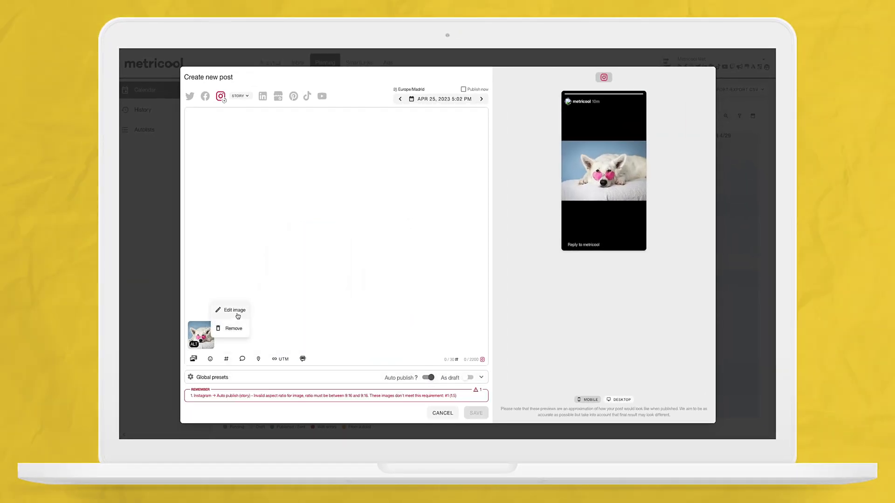
click(231, 310)
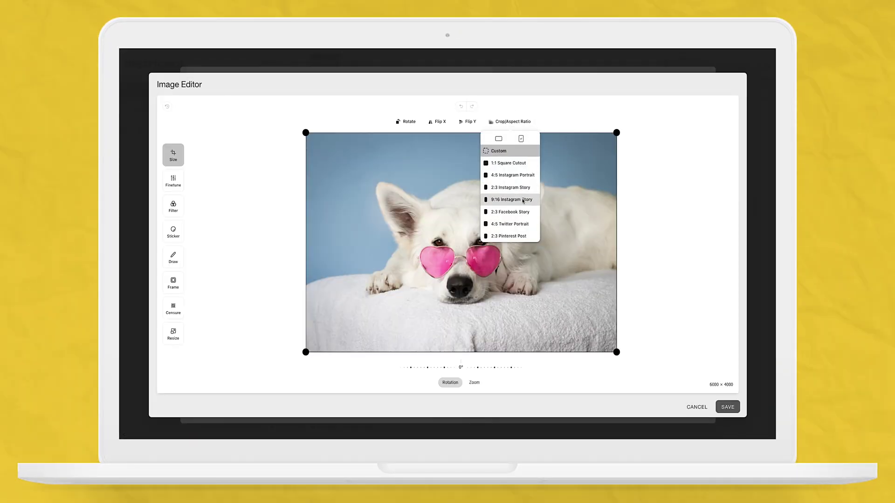
Crop the white dog photo to the 9:16 Instagram Story ratio.
click(174, 205)
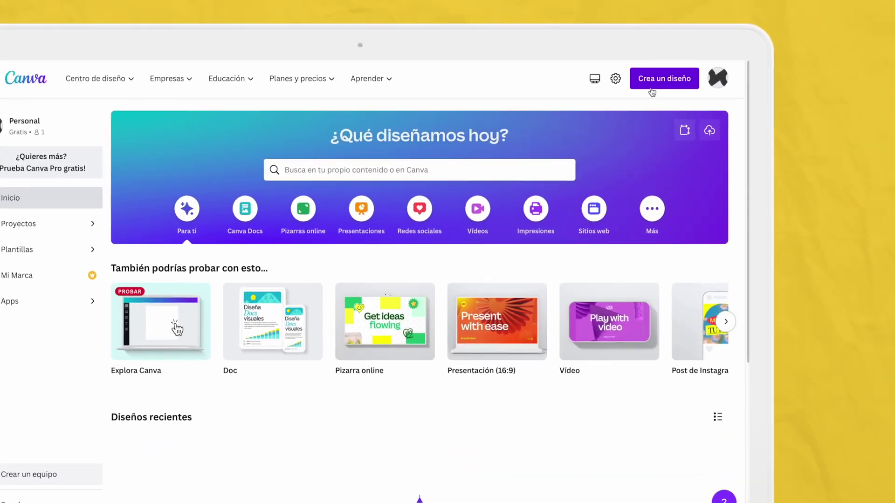
Start a new Instagram story design in Canva.
click(652, 88)
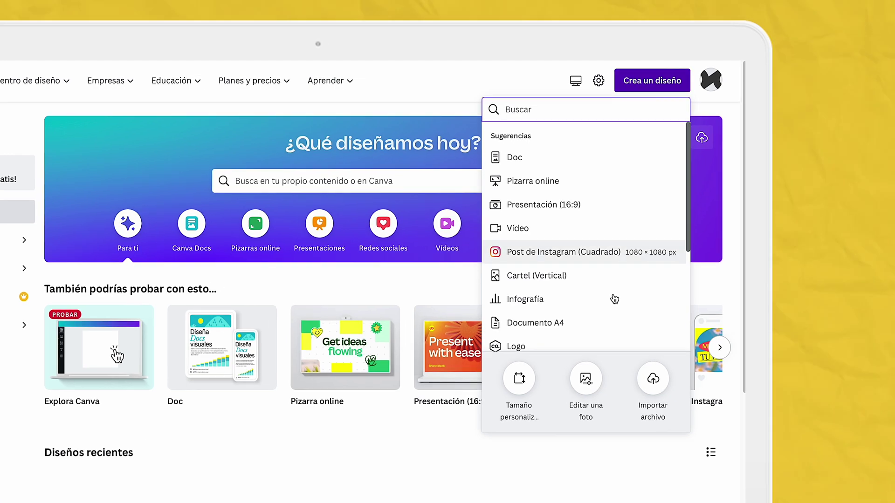
scroll(630, 279, down, 3)
click(539, 244)
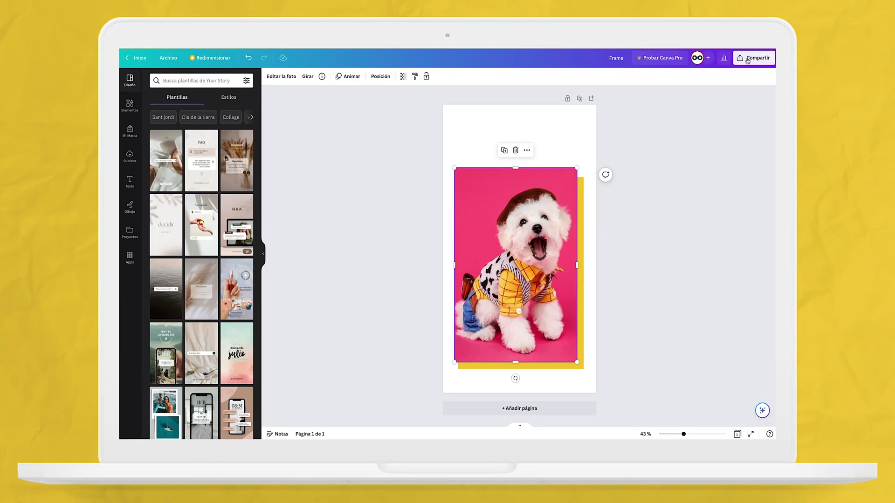
Share the Canva design to Metricool with a short message and save it there.
click(748, 60)
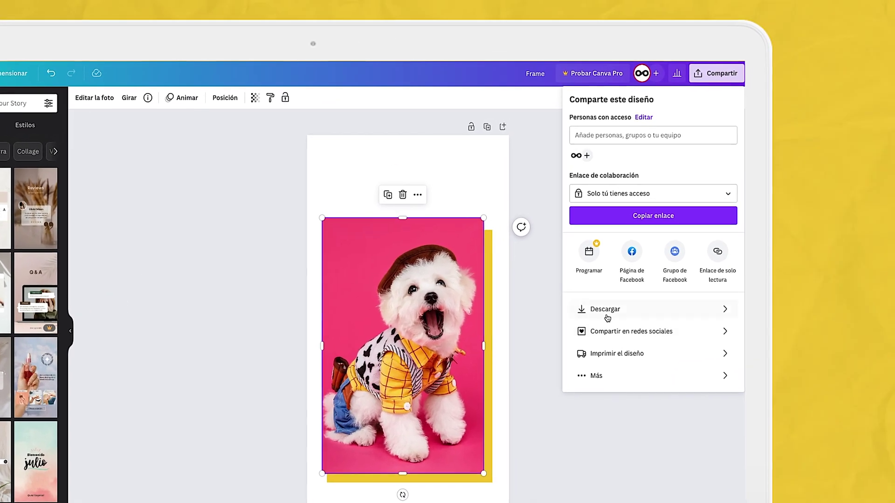
click(606, 377)
text(metrico)
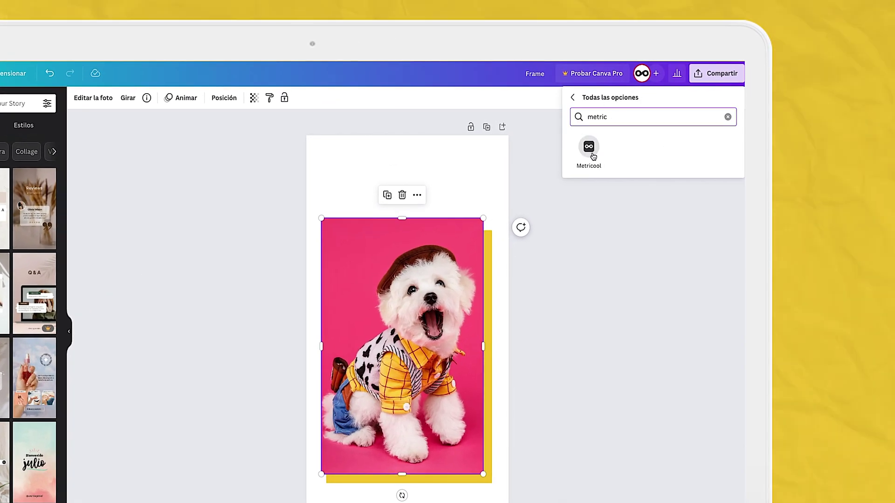
click(589, 149)
click(591, 178)
text(Story!)
click(653, 263)
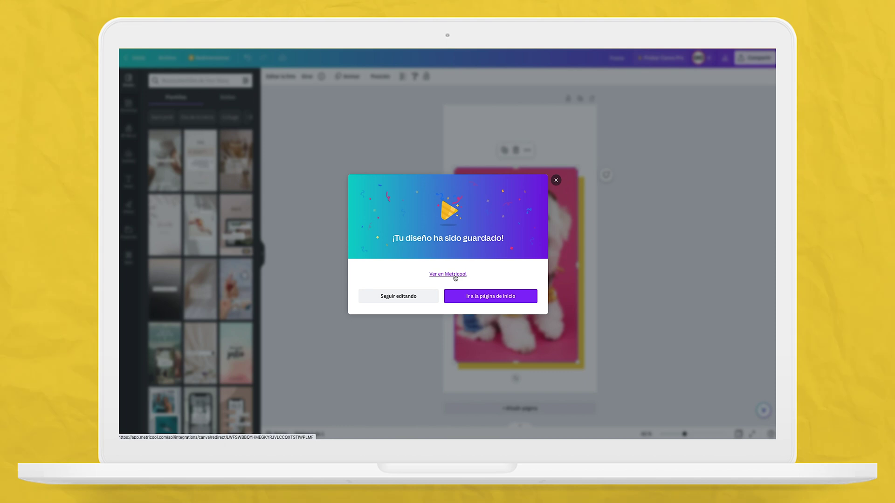
click(449, 275)
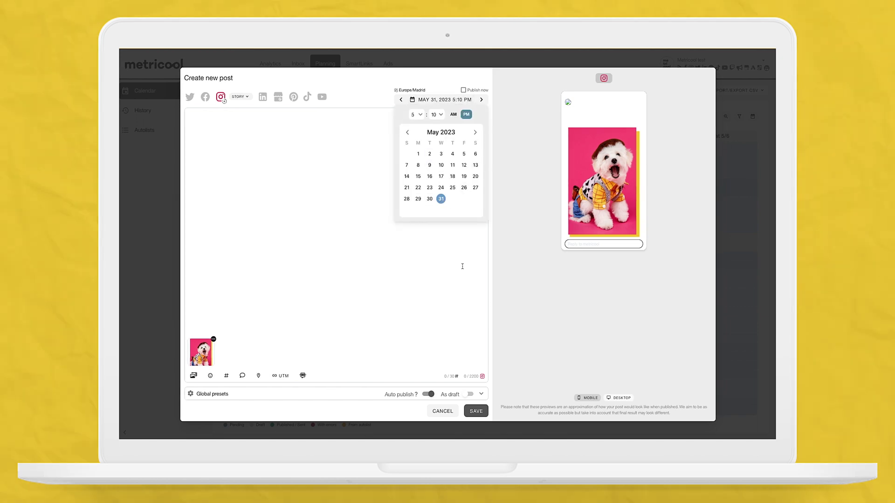
Confirm May 31, 2023 as the publish date for the Canva dog story.
click(468, 352)
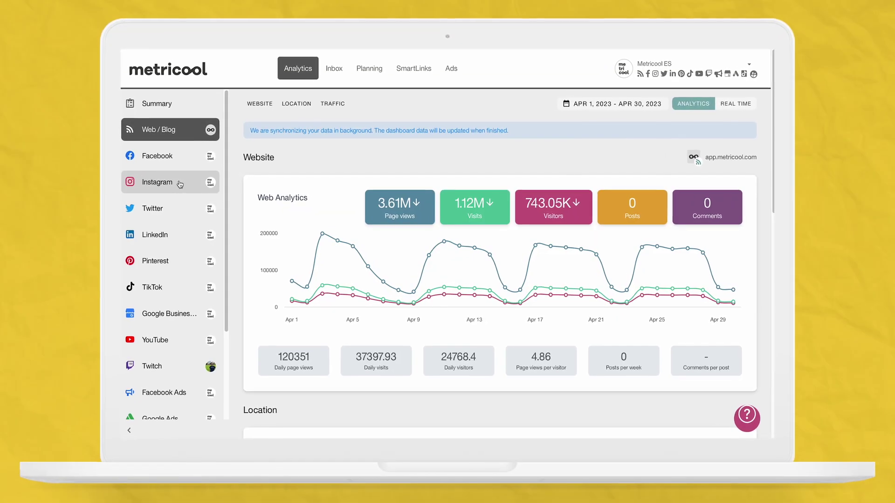
Open Instagram Stories analytics for April 2023 and sort stories by Organic Taps back, then Organic Exits.
click(178, 183)
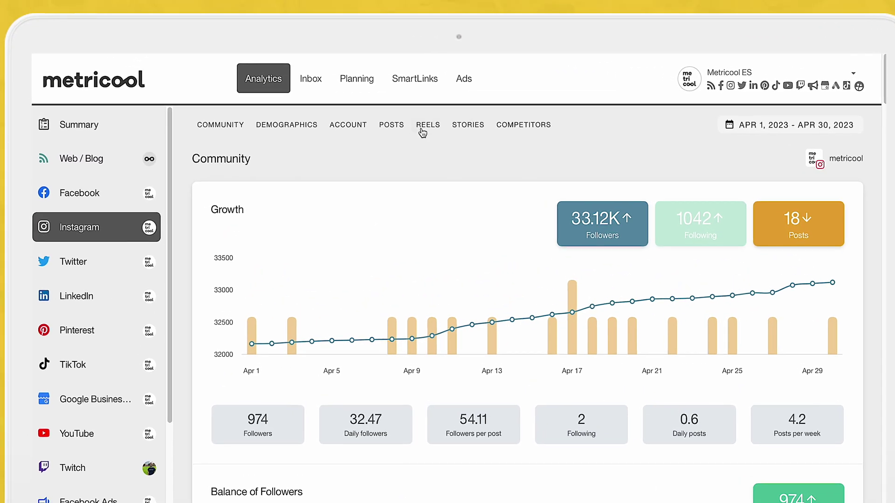
click(468, 125)
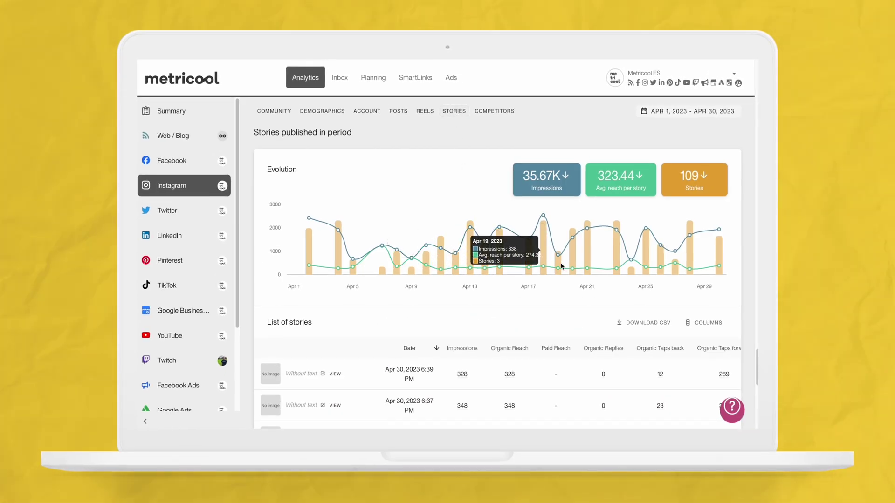
scroll(561, 266, down, 3)
scroll(562, 266, down, 3)
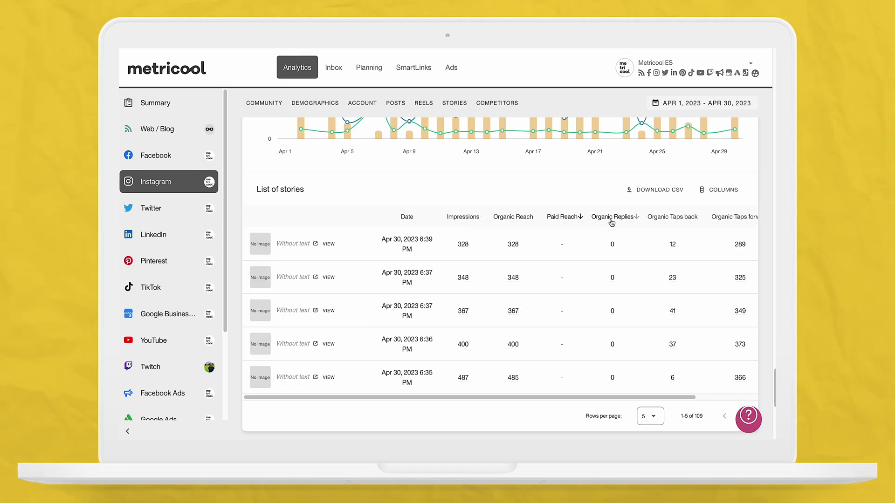
click(669, 221)
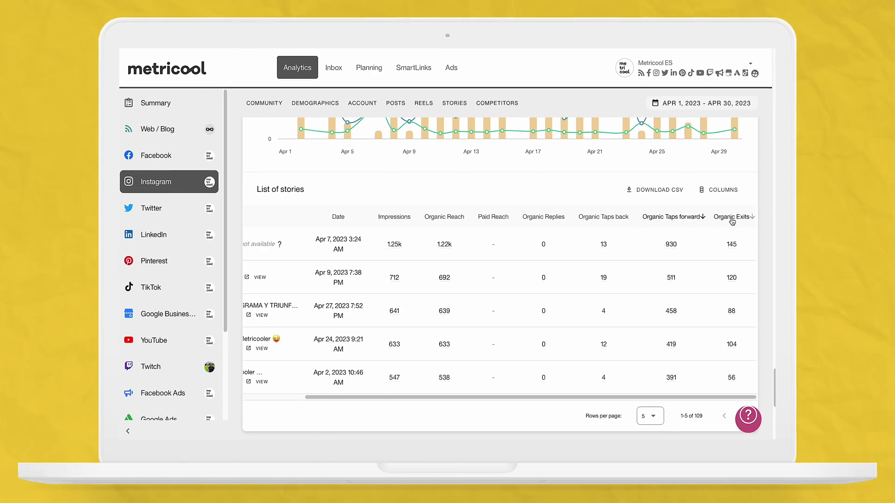
click(723, 219)
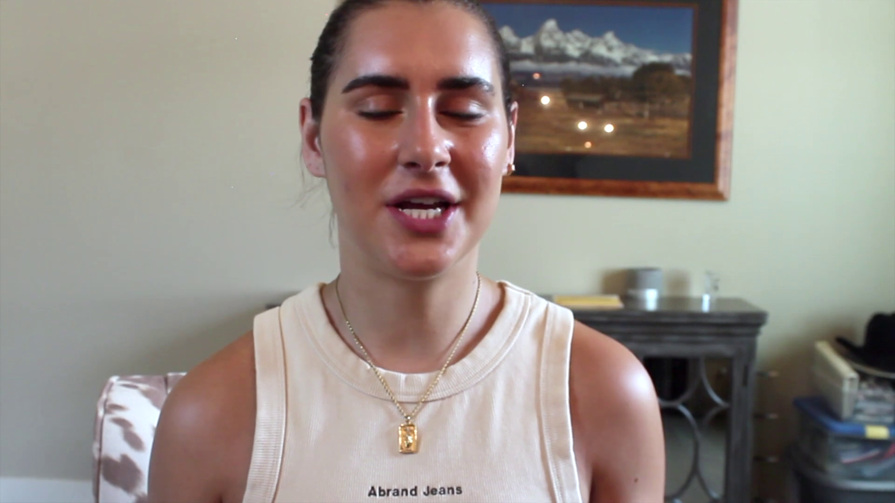